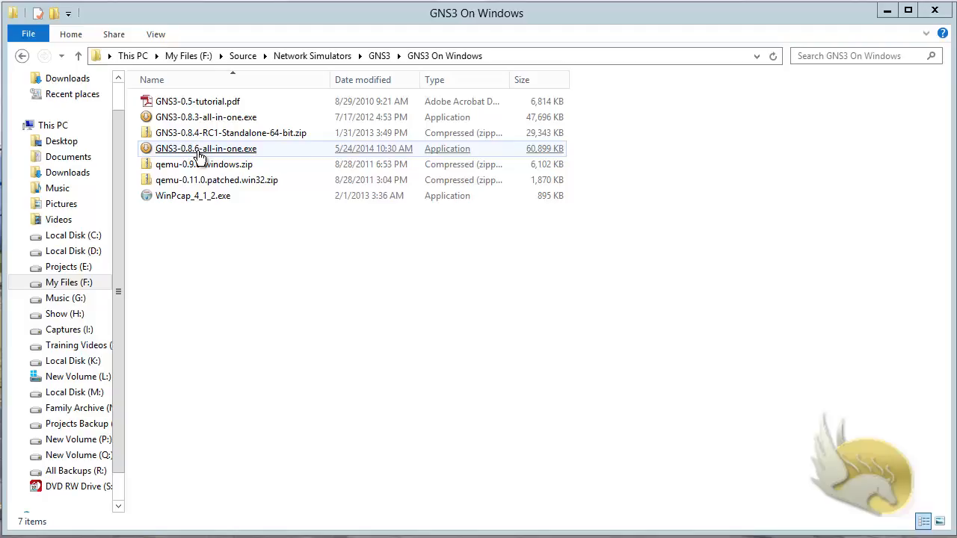
# Step: Launch the GNS3-0.8.6-all-in-one.exe installer, accept its license agreement and proceed to the component selection
pyautogui.doubleClick(201, 156)
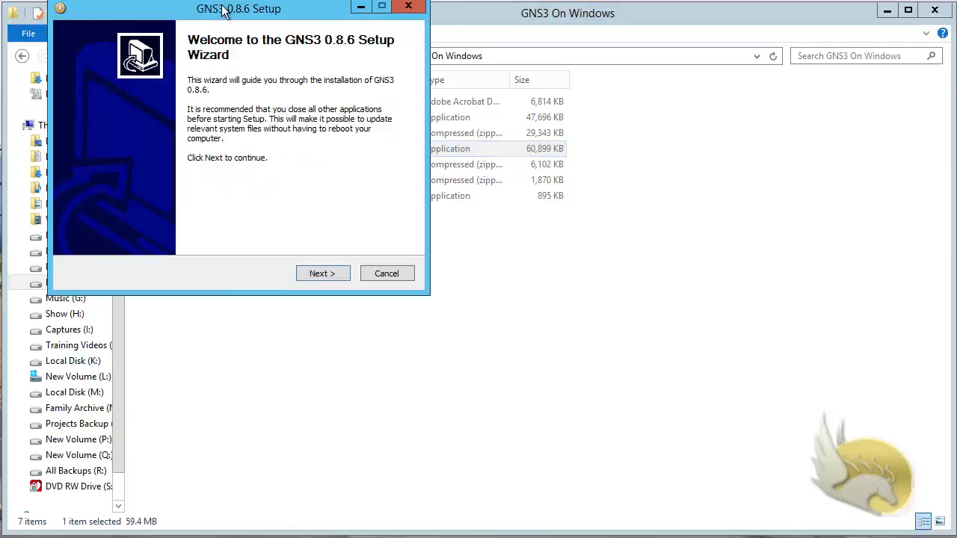
pyautogui.moveTo(225, 9); pyautogui.dragTo(265, 27)
pyautogui.click(379, 299)
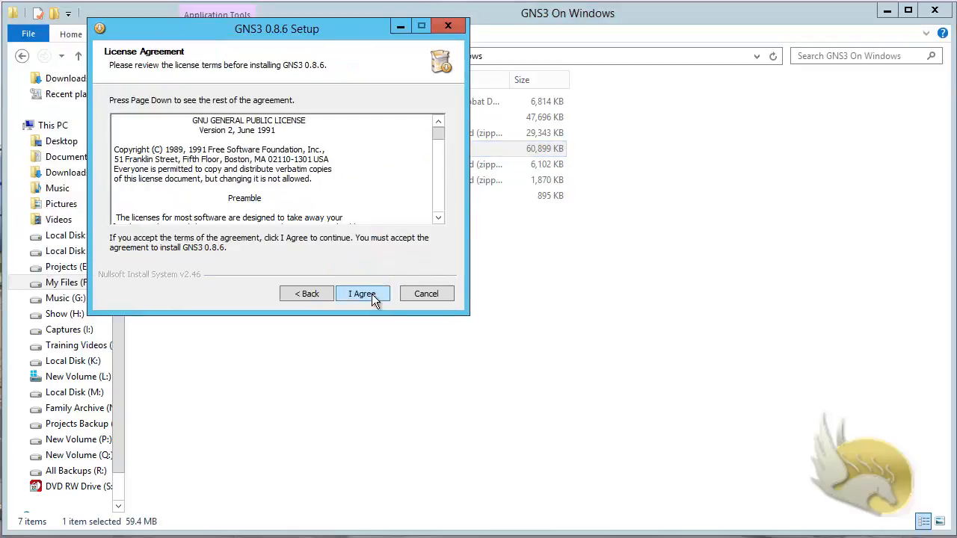
pyautogui.click(372, 293)
pyautogui.click(367, 294)
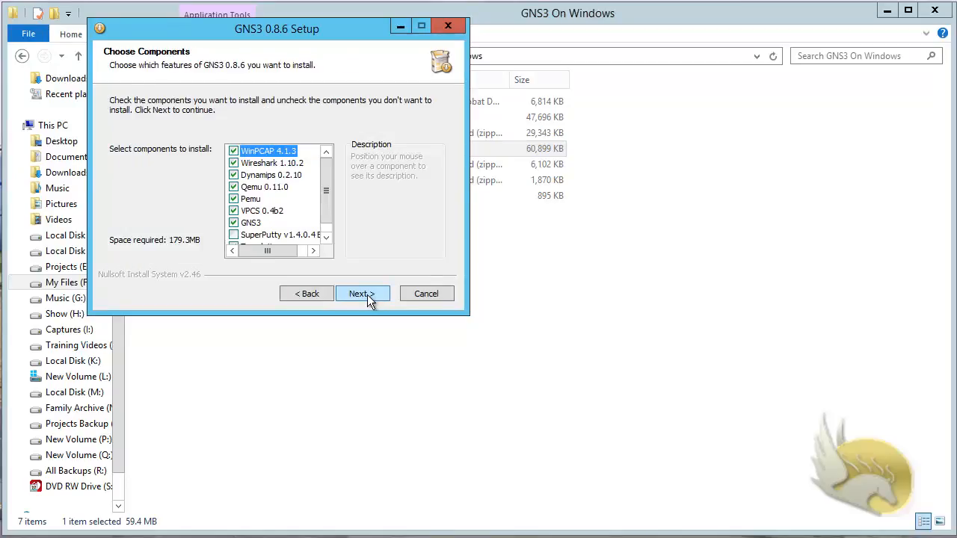
# Step: Add SuperPutty to the GNS3 components and start the installation into m:\Program Files\GNS3
pyautogui.click(235, 236)
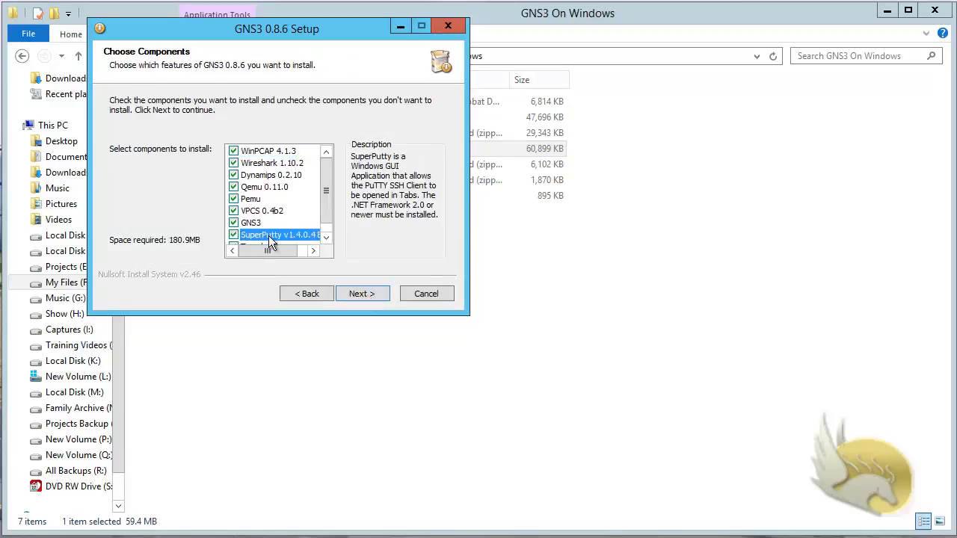
pyautogui.click(351, 289)
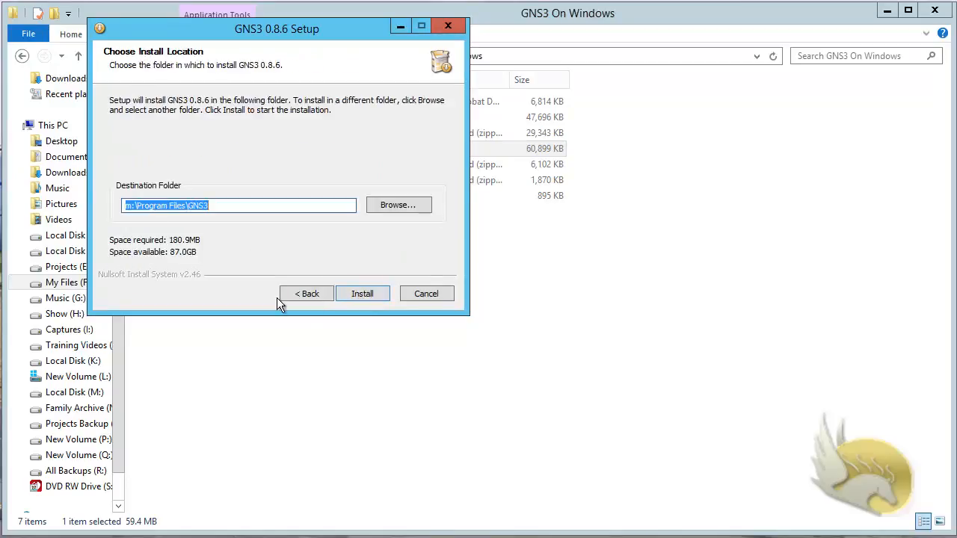
pyautogui.click(349, 294)
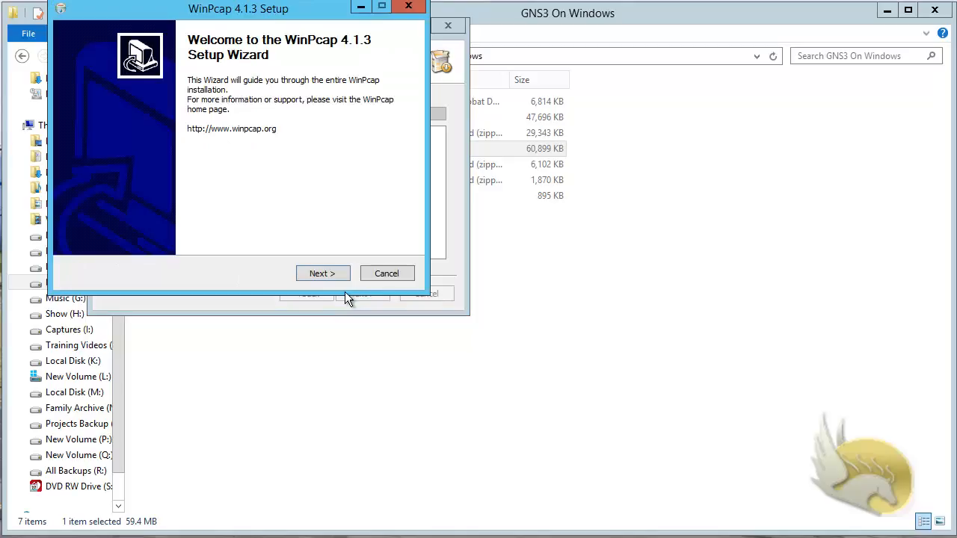
# Step: Install WinPcap 4.1.3 with its default options and close its setup wizard
pyautogui.moveTo(229, 9); pyautogui.dragTo(236, 66)
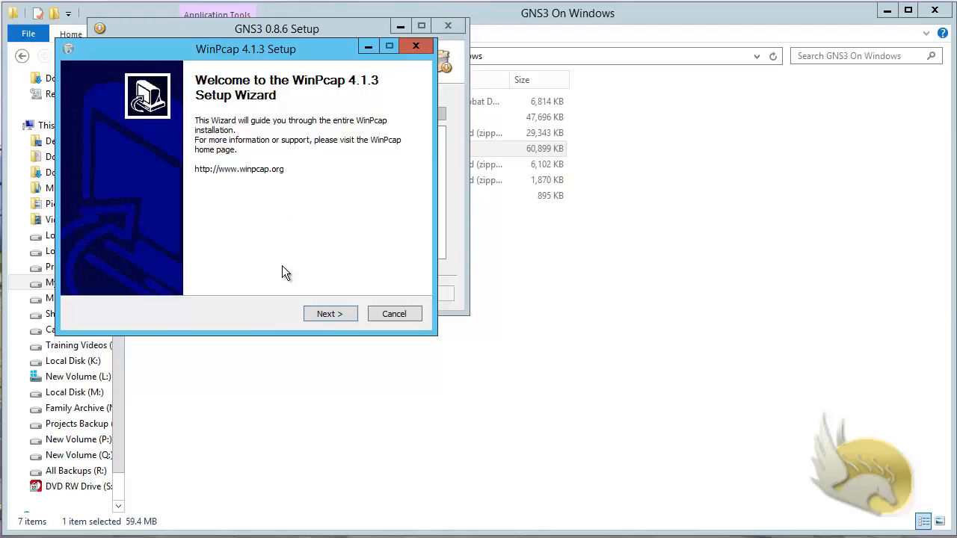
pyautogui.click(326, 315)
pyautogui.click(324, 314)
pyautogui.click(323, 314)
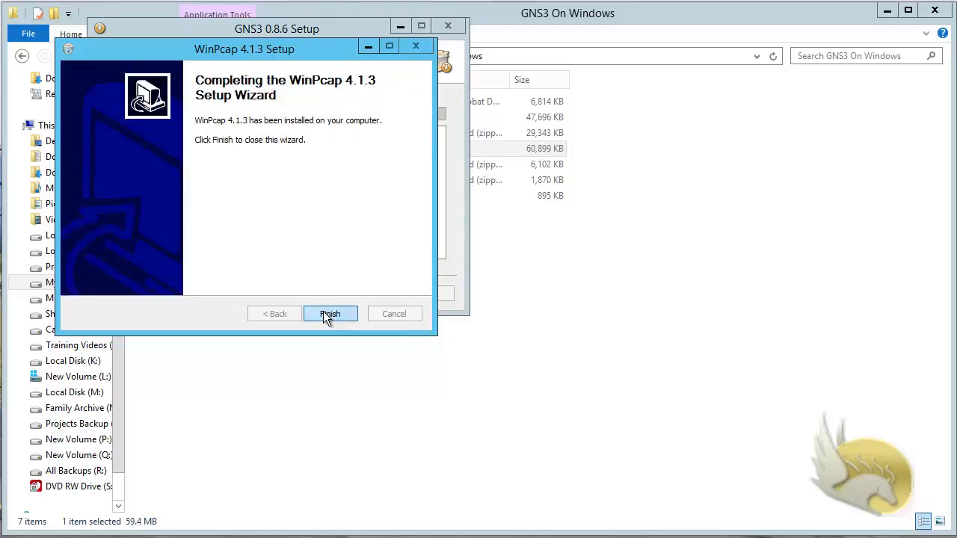
pyautogui.click(324, 312)
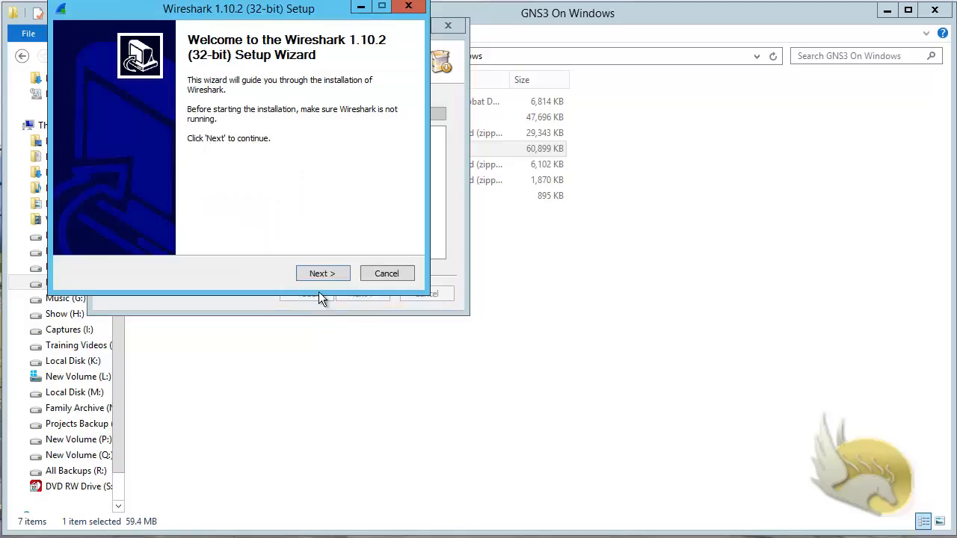
# Step: Install Wireshark 1.10.2 (32-bit) with the default components and tasks, without reinstalling WinPcap or running Wireshark at the end
pyautogui.click(317, 279)
pyautogui.click(316, 279)
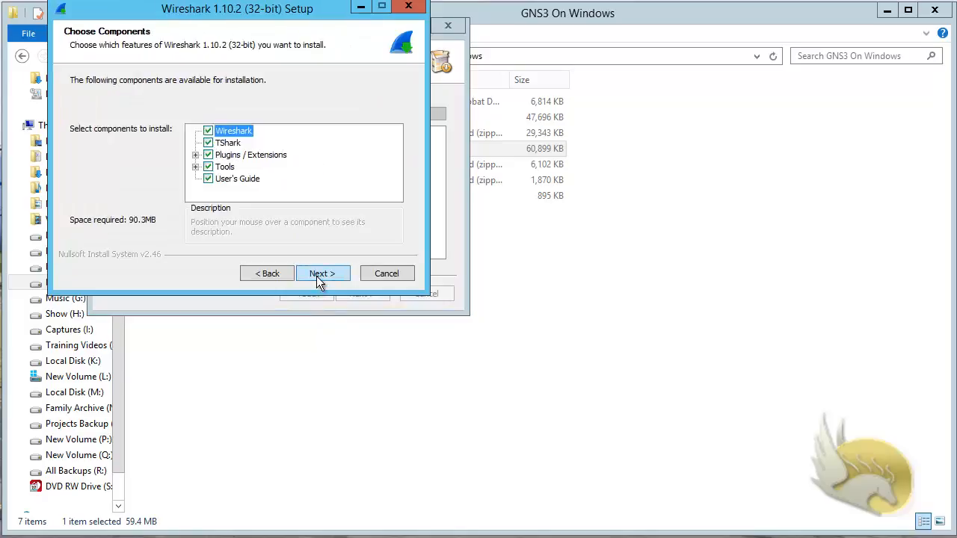
pyautogui.click(316, 276)
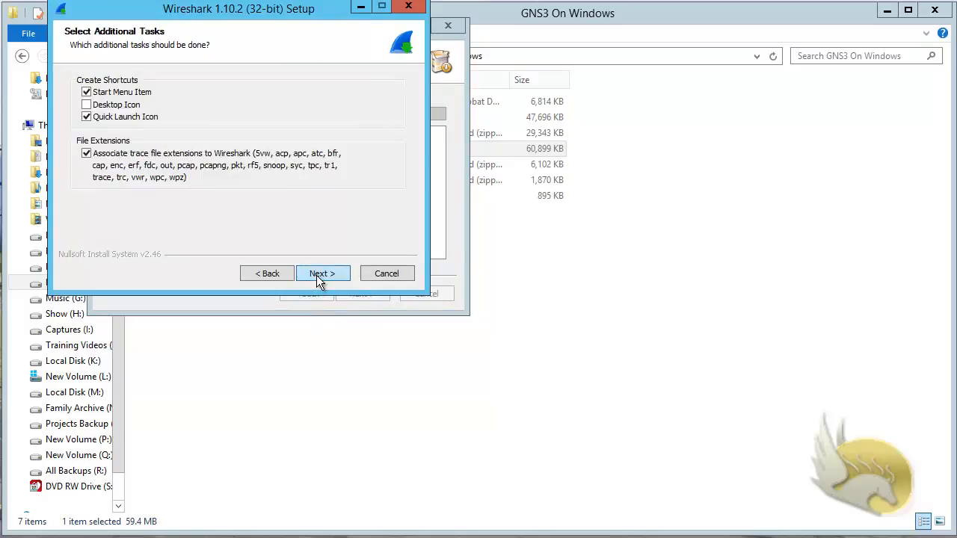
pyautogui.click(316, 275)
pyautogui.click(311, 270)
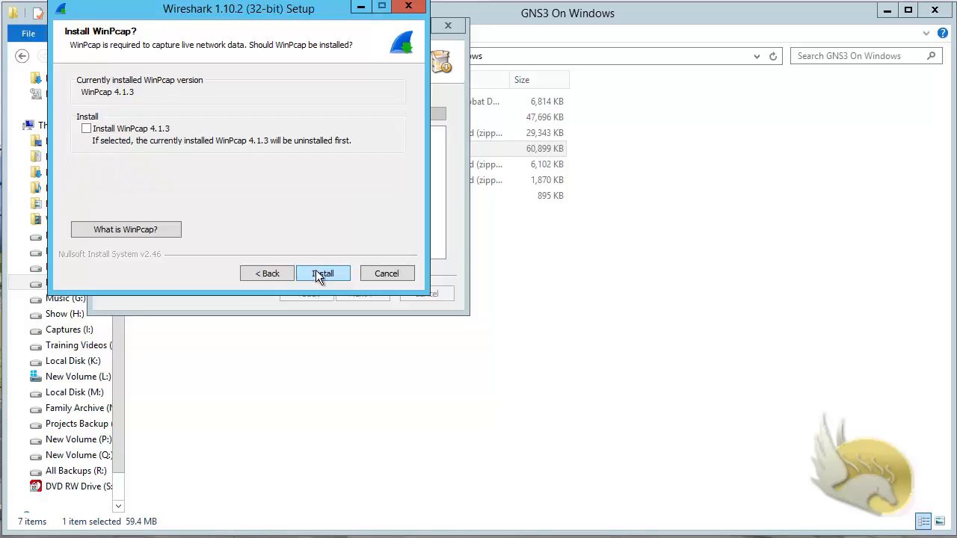
pyautogui.click(315, 274)
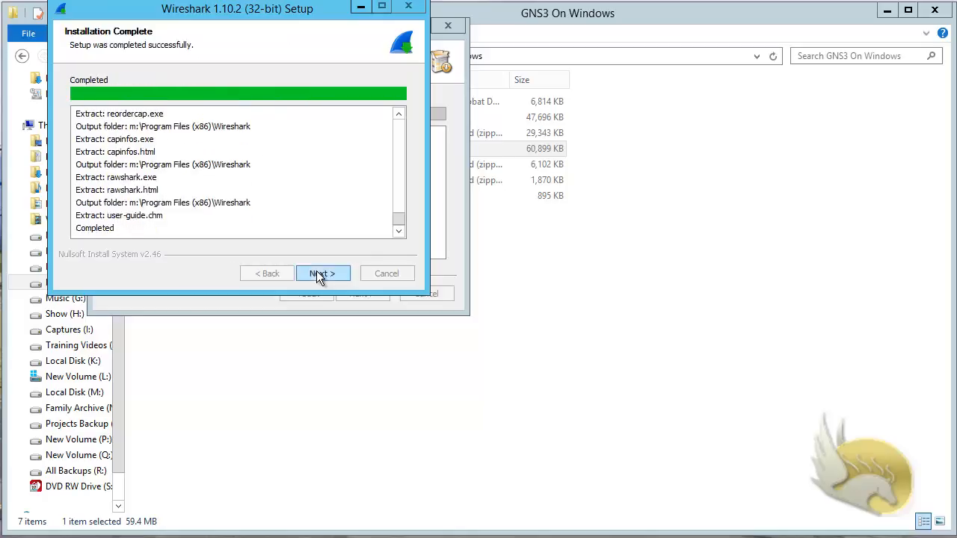
pyautogui.click(317, 273)
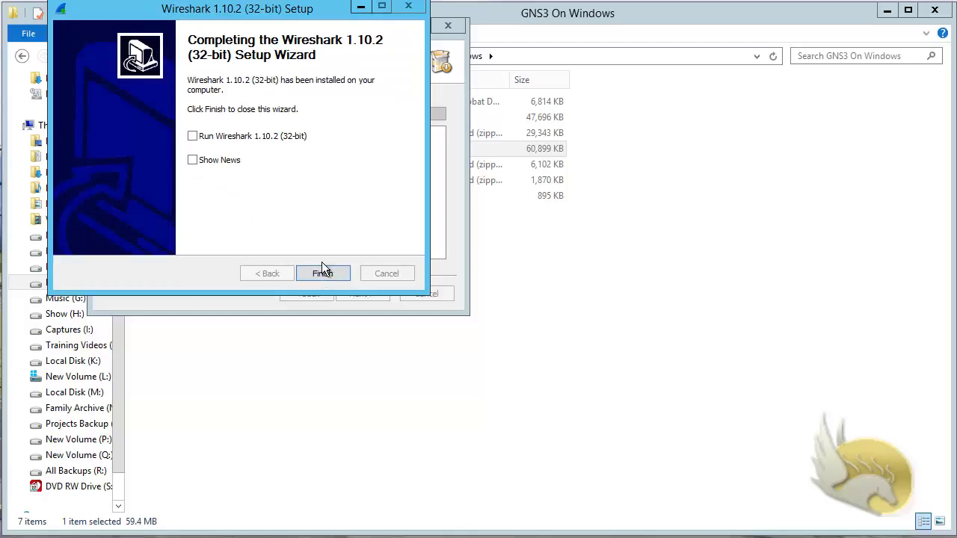
pyautogui.click(326, 275)
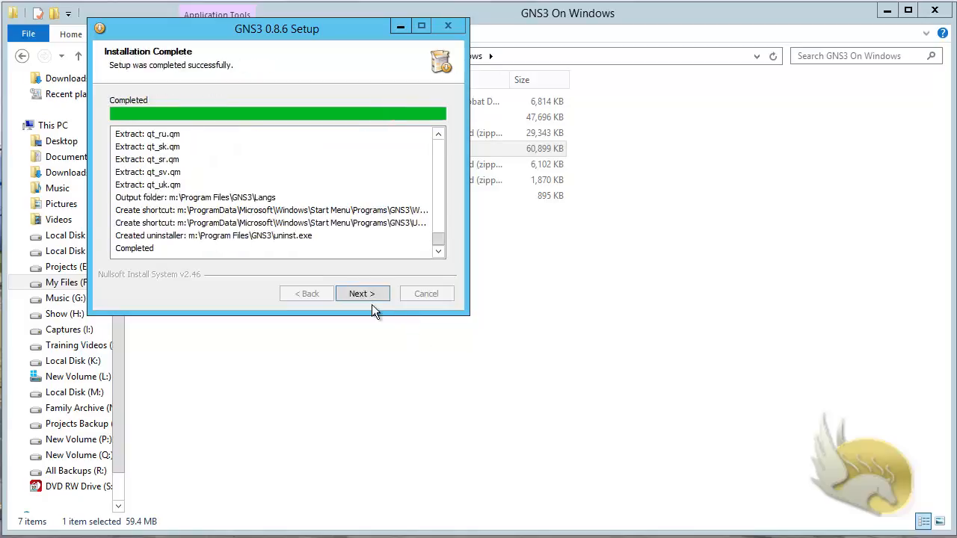
# Step: Complete the GNS3 0.8.6 setup, declining the newsletter sign-up and leaving GNS3 unstarted
pyautogui.click(365, 295)
pyautogui.click(349, 294)
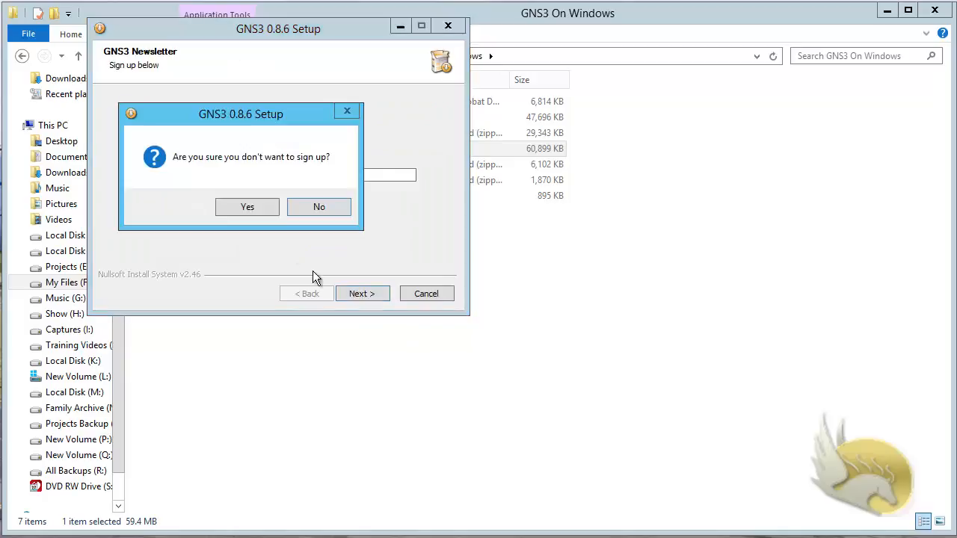
pyautogui.click(237, 214)
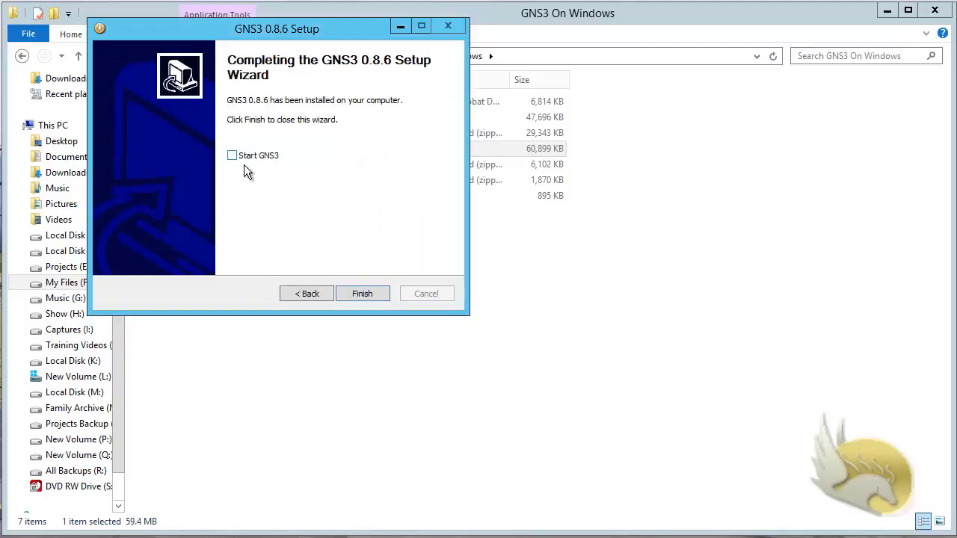
pyautogui.click(357, 293)
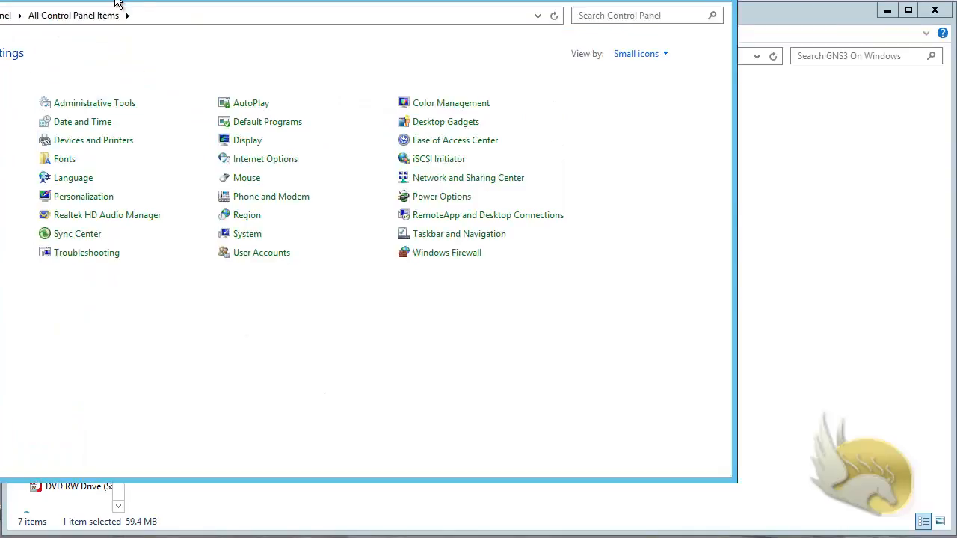
# Step: Open Device Manager from the Control Panel's small icons view and bring its window fully into view
pyautogui.moveTo(117, 2); pyautogui.dragTo(308, 49)
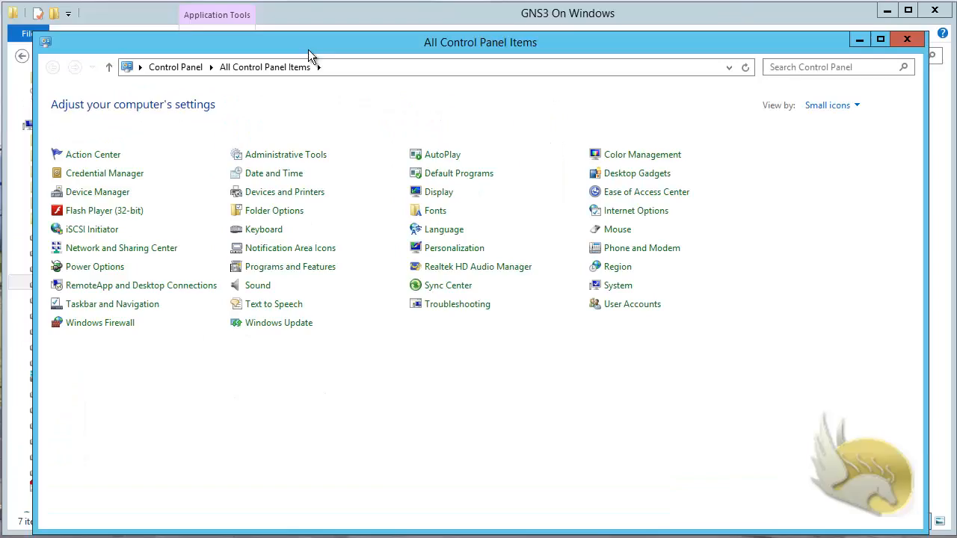
pyautogui.click(860, 107)
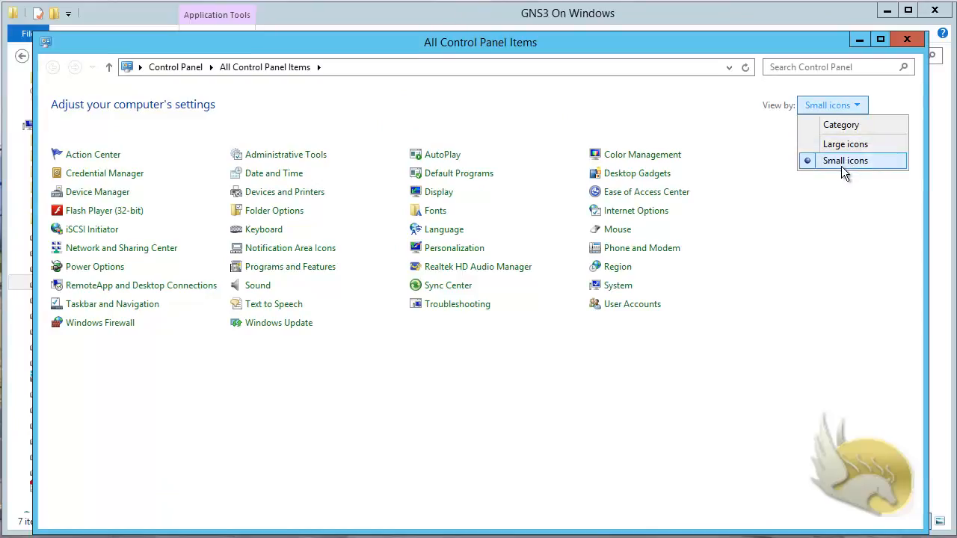
pyautogui.click(643, 350)
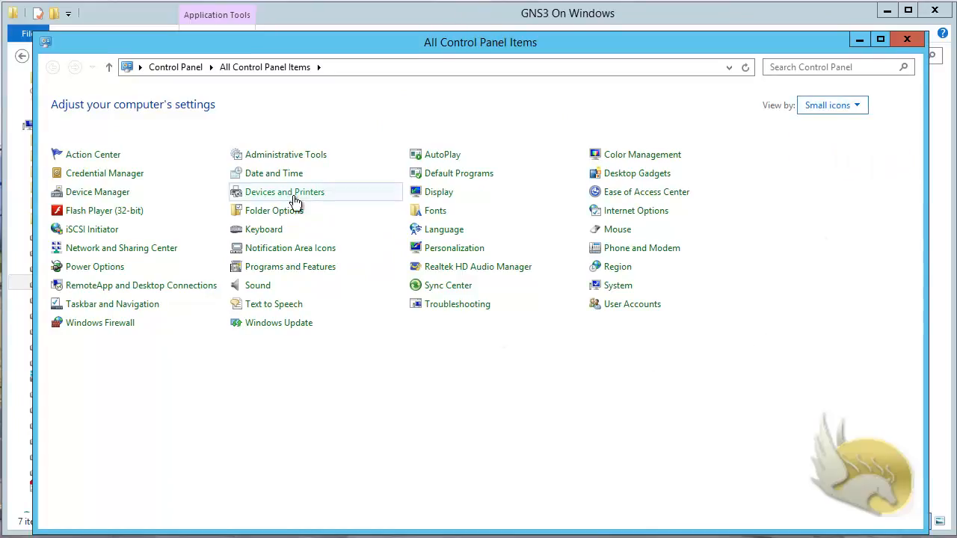
pyautogui.click(108, 193)
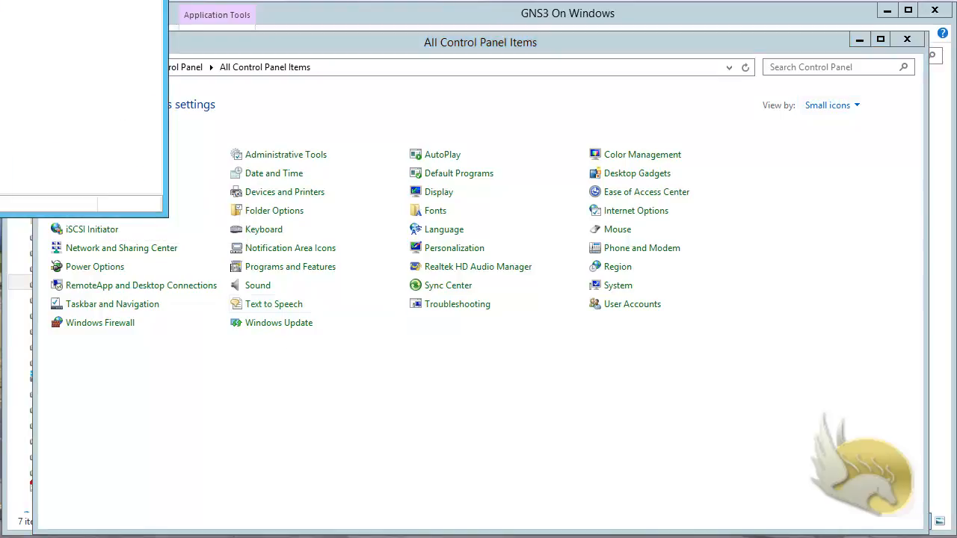
pyautogui.moveTo(0, 0); pyautogui.dragTo(318, 58)
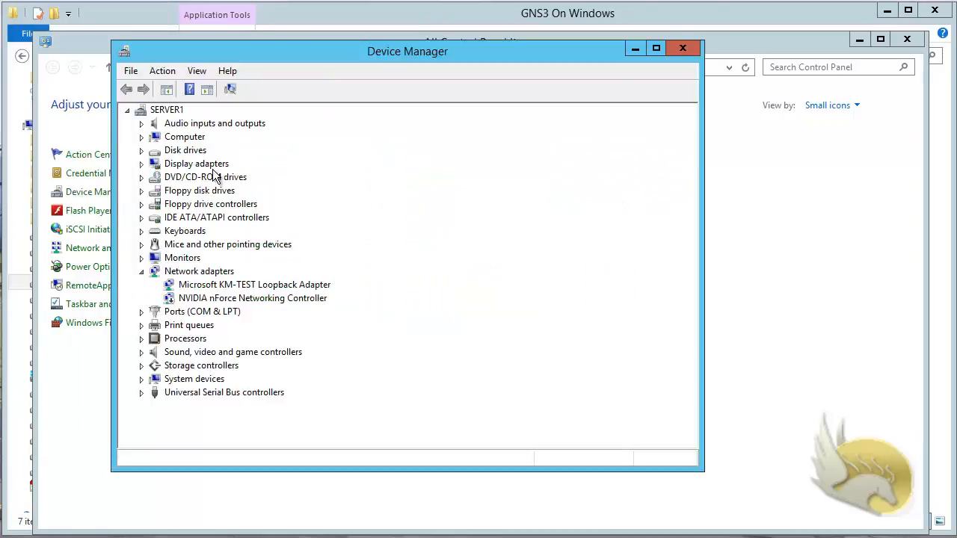
# Step: Start adding legacy hardware to SERVER1, choosing manual selection from a list and the Network adapters hardware type
pyautogui.rightClick(166, 110)
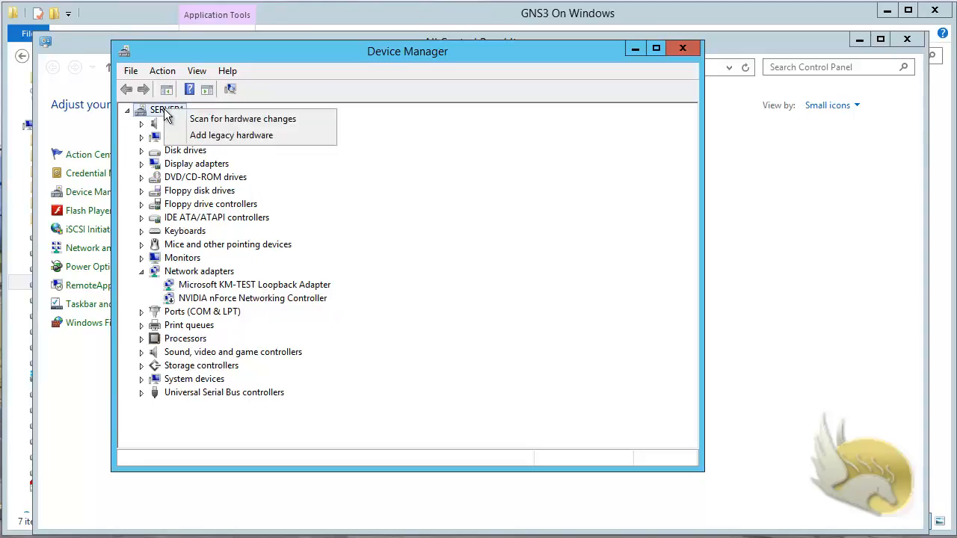
pyautogui.click(211, 137)
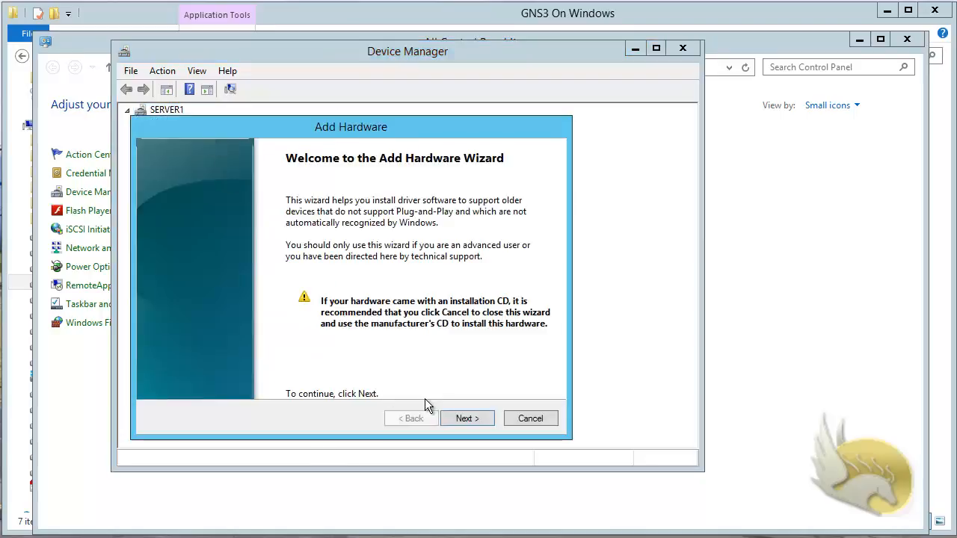
pyautogui.click(463, 418)
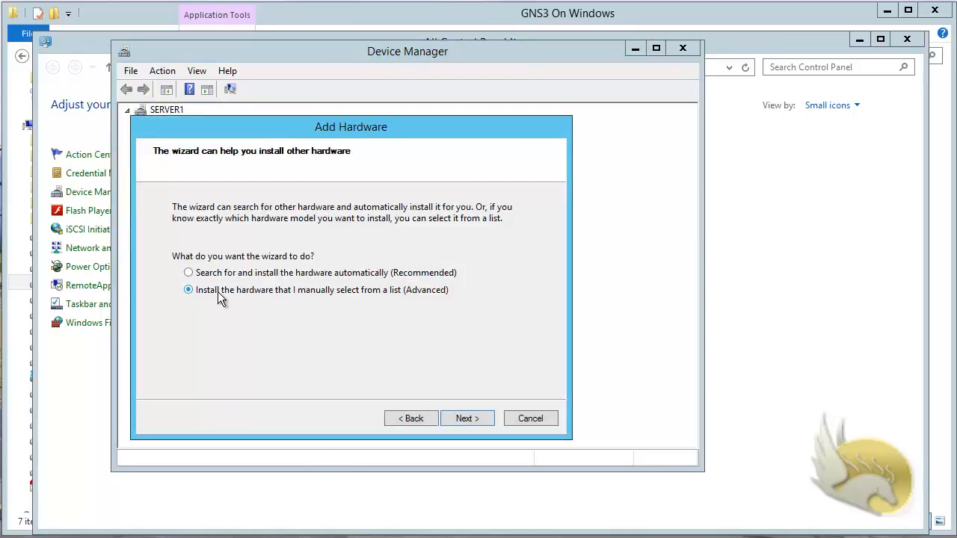
pyautogui.click(462, 418)
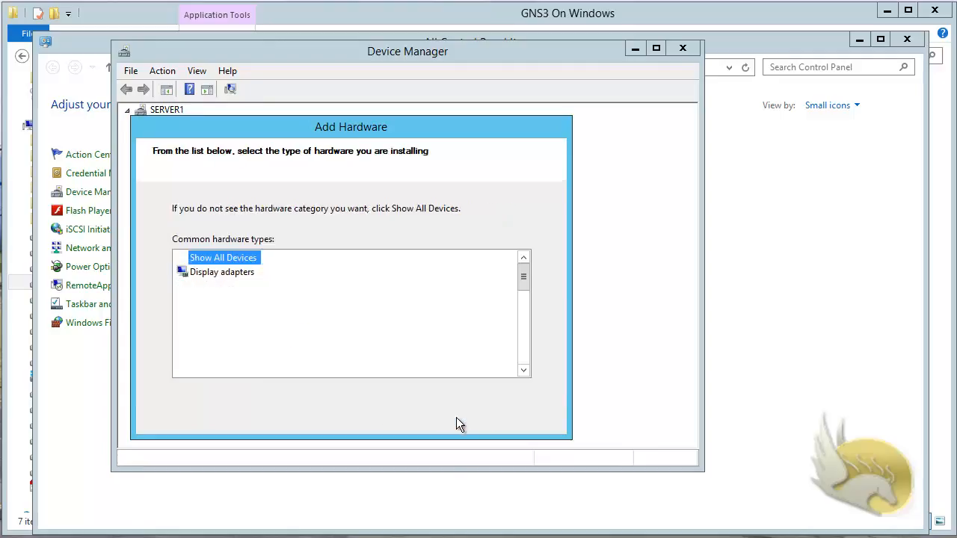
pyautogui.scroll(-2, 323, 337)
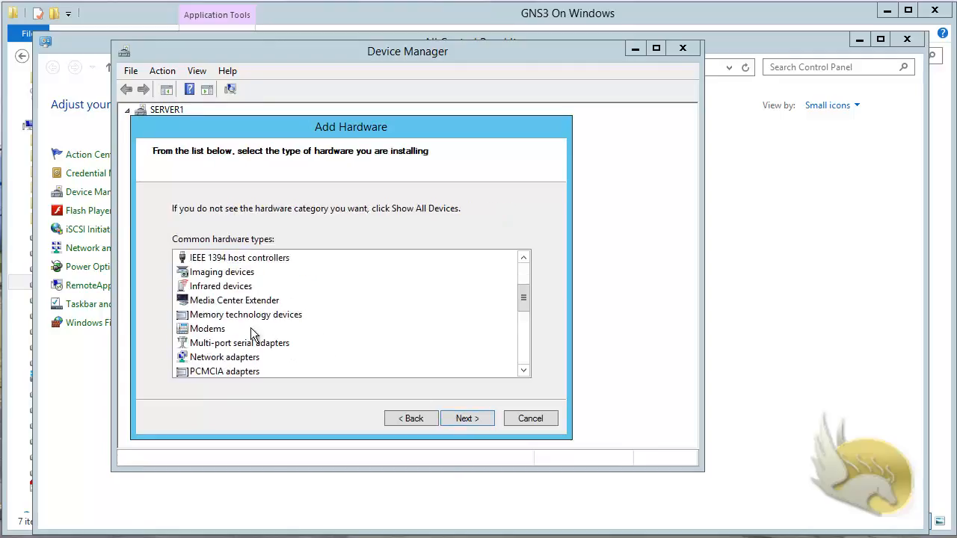
pyautogui.click(252, 358)
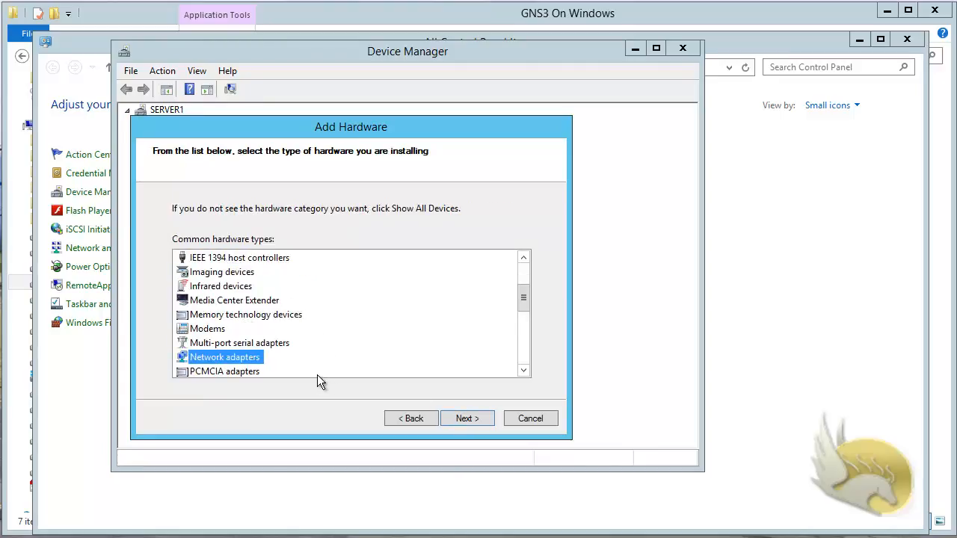
pyautogui.click(447, 417)
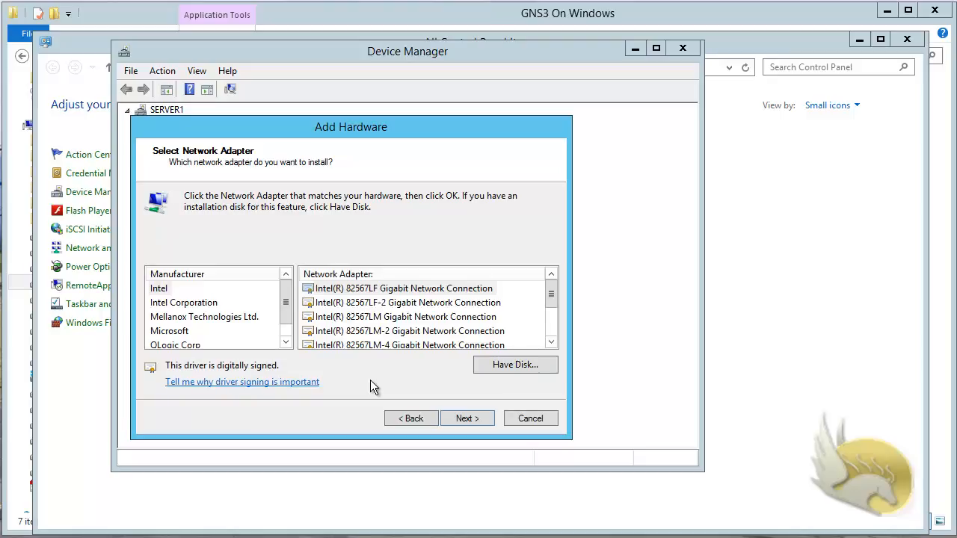
# Step: Install the Microsoft KM-TEST Loopback Adapter from the manufacturer Microsoft and finish the Add Hardware wizard
pyautogui.click(187, 331)
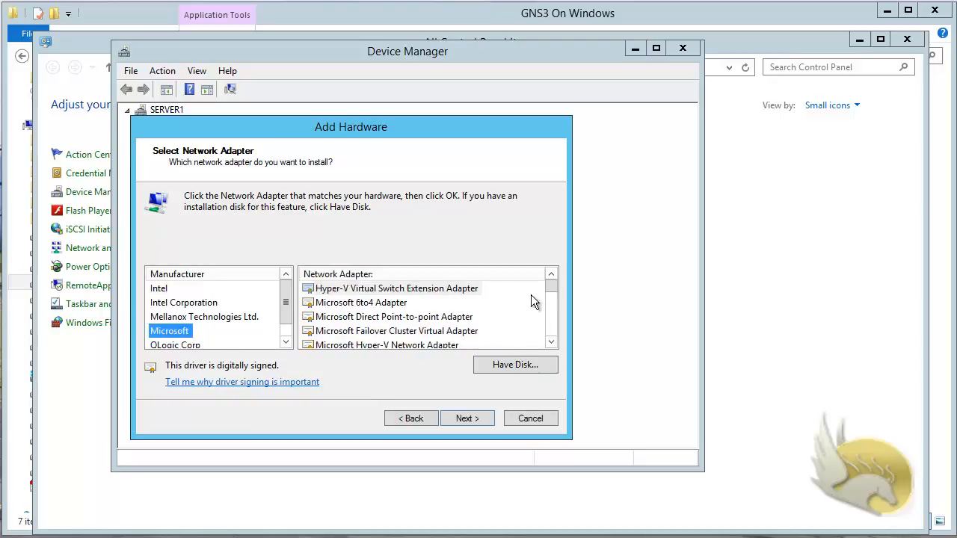
pyautogui.moveTo(551, 292); pyautogui.dragTo(551, 298)
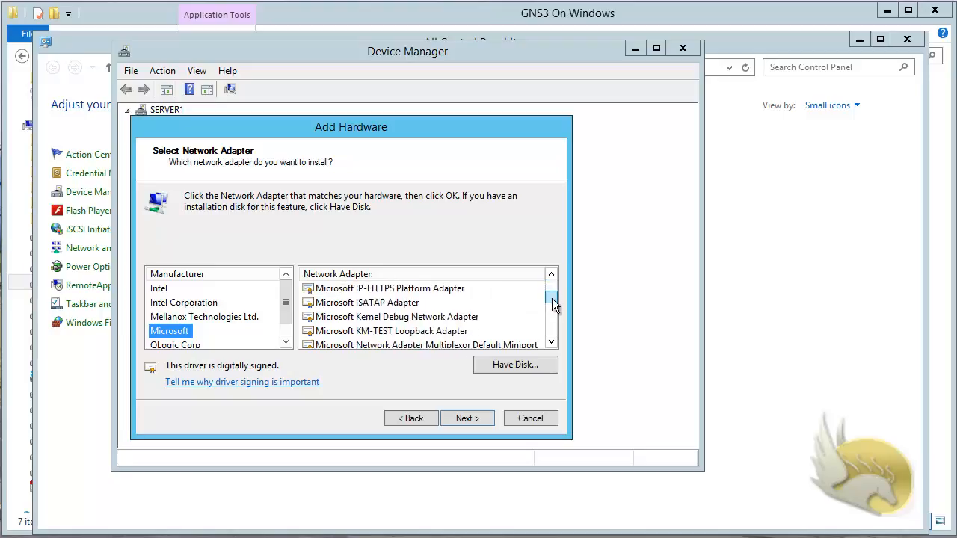
pyautogui.click(354, 334)
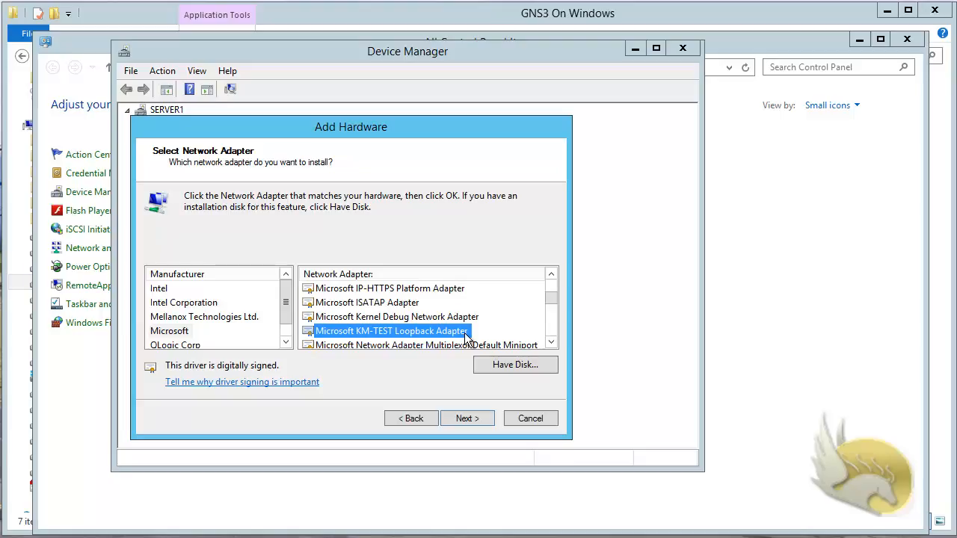
pyautogui.click(454, 419)
pyautogui.click(470, 421)
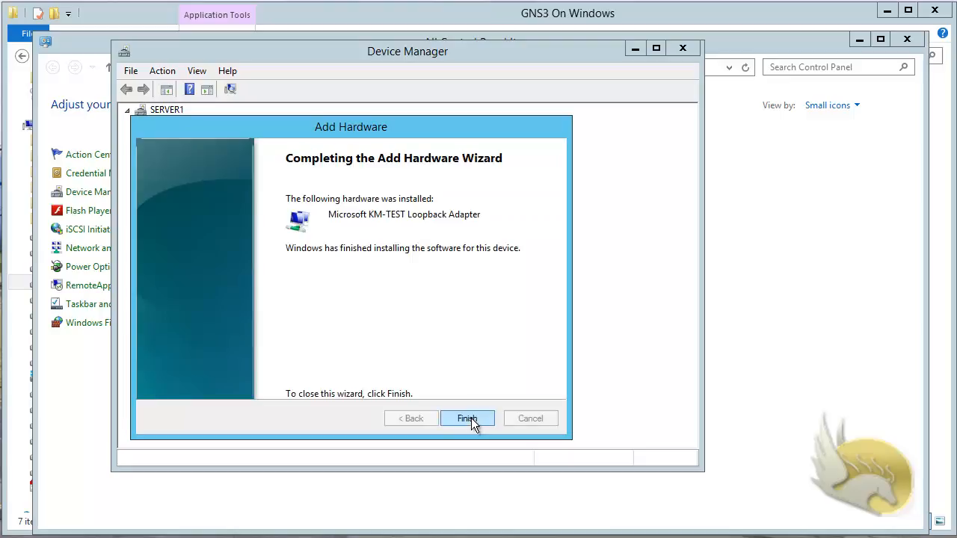
pyautogui.click(470, 417)
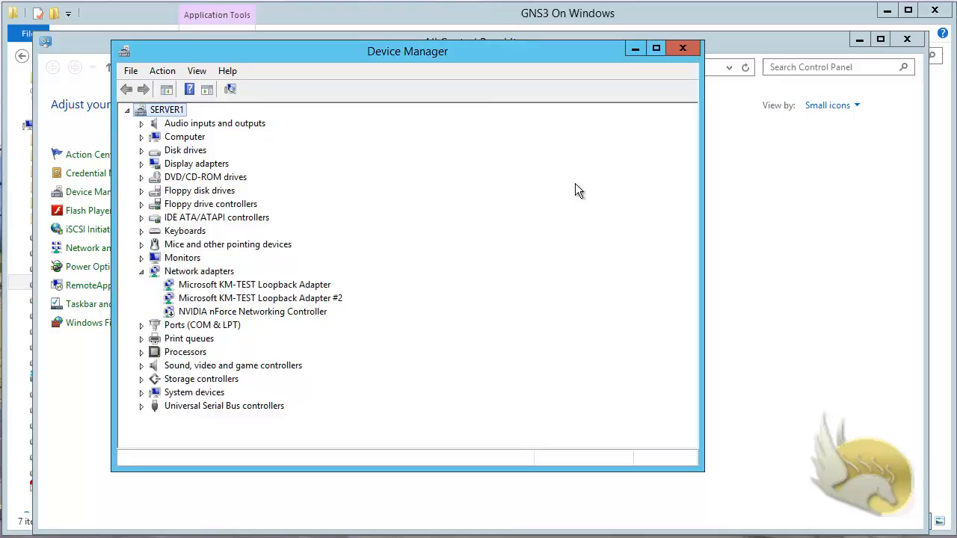
# Step: Close Device Manager and open the adapter settings from the Network and Sharing Center
pyautogui.click(684, 50)
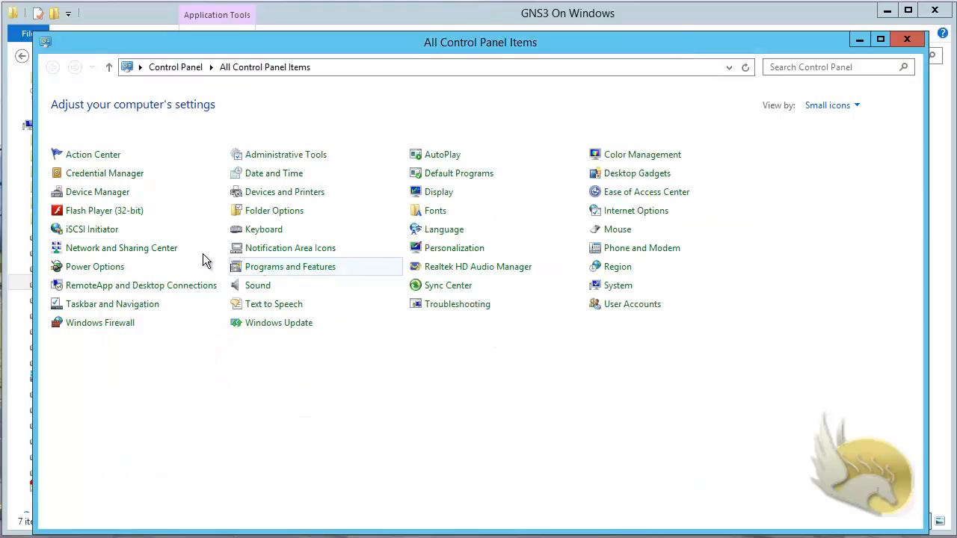
pyautogui.click(132, 255)
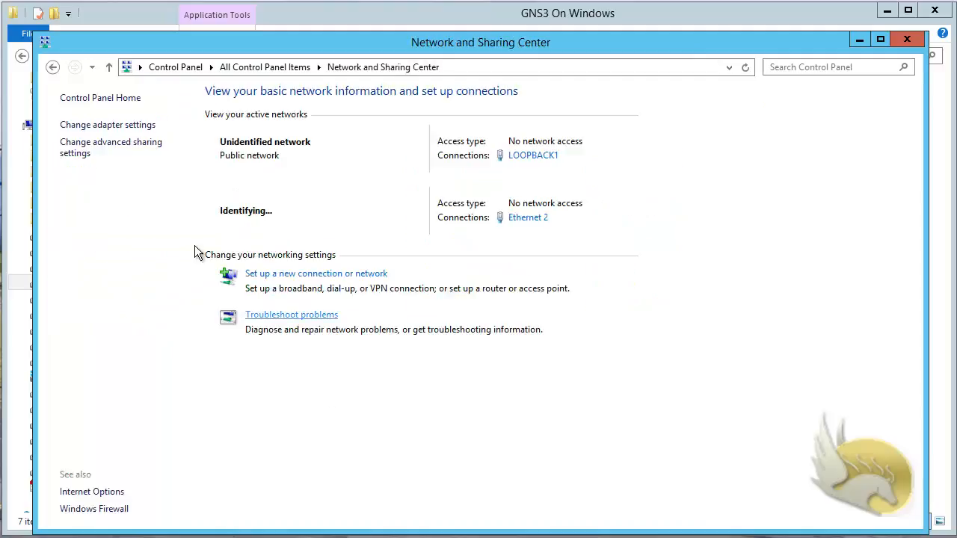
pyautogui.click(114, 133)
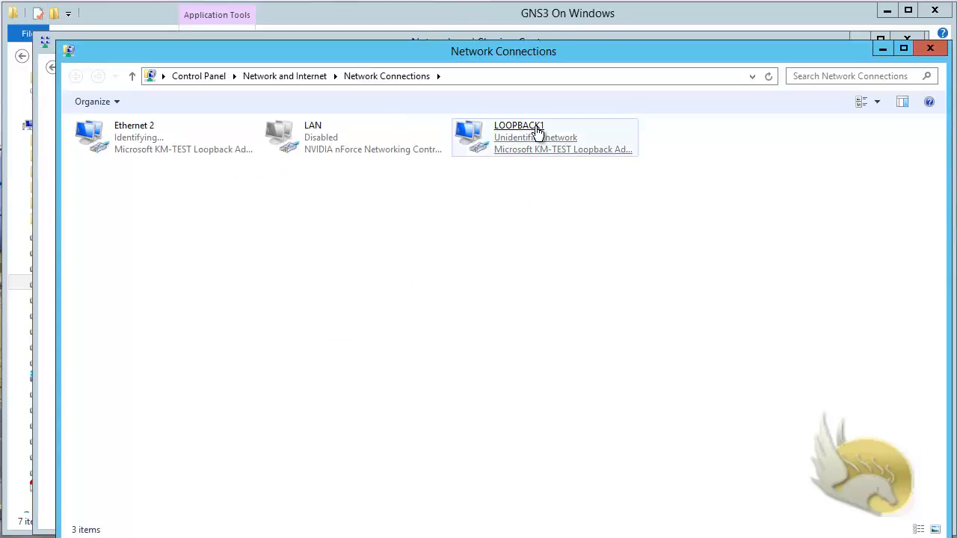
# Step: Rename the Ethernet 2 network connection as LOOPBACK2
pyautogui.click(139, 133)
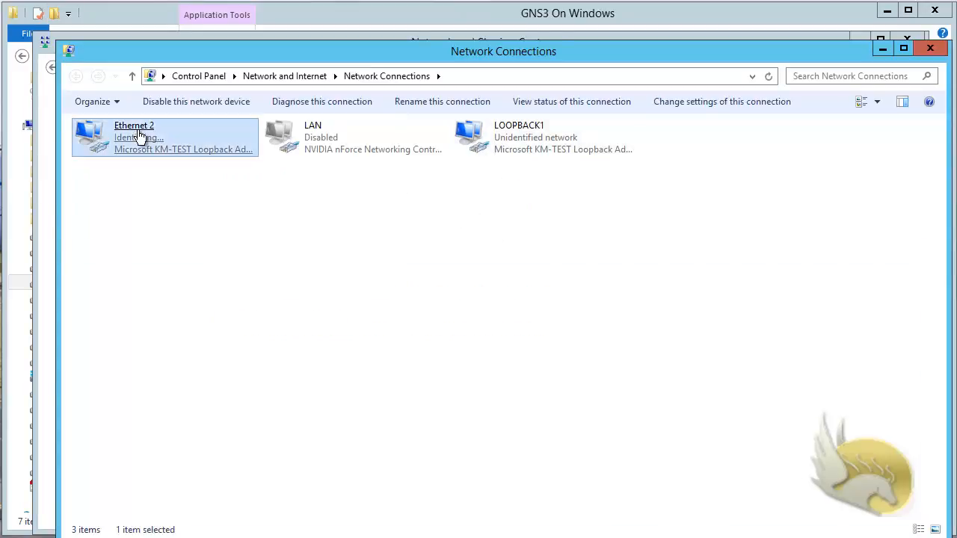
pyautogui.rightClick(139, 132)
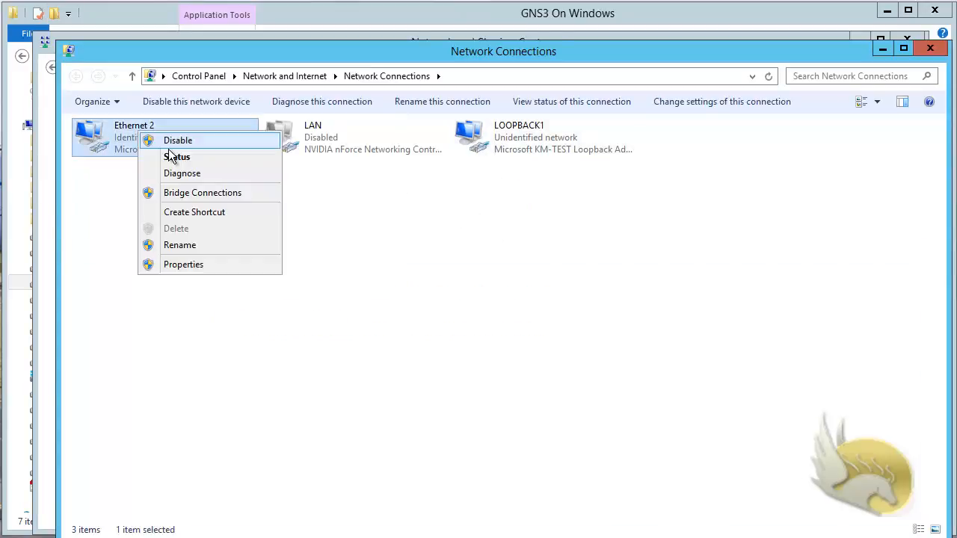
pyautogui.click(216, 240)
pyautogui.press('BackSpace')
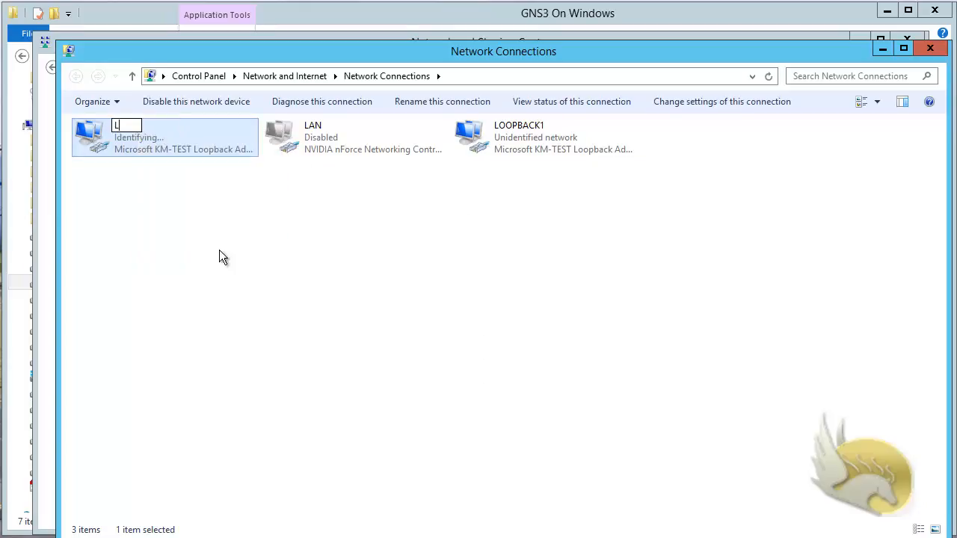
pyautogui.write('LOOPBACK')
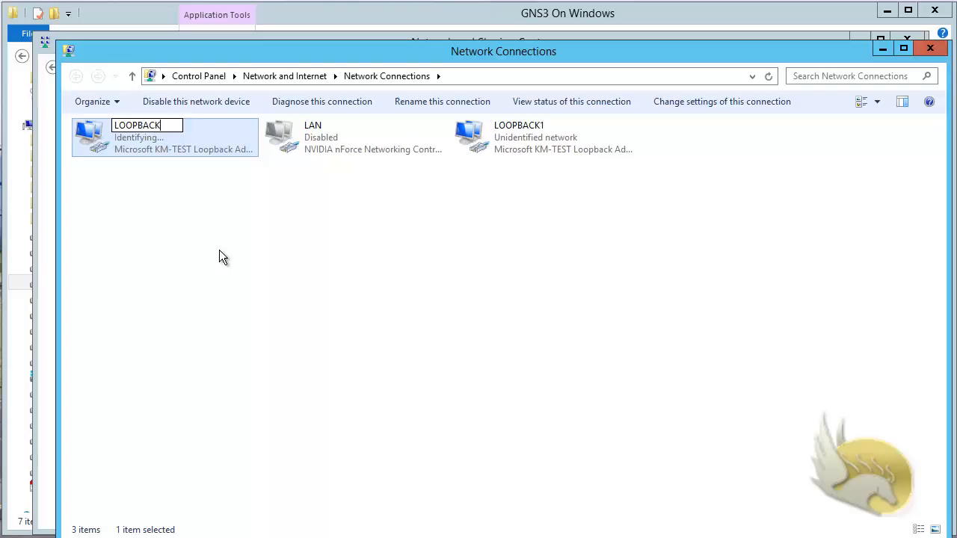
pyautogui.write('2')
pyautogui.press('Return')
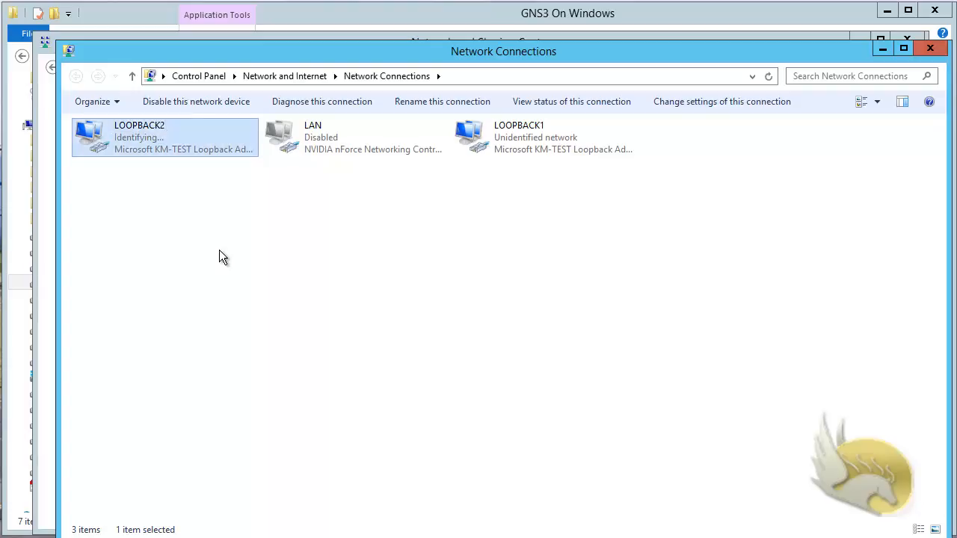
# Step: Open the Internet Protocol Version 4 (TCP/IPv4) properties of the LOOPBACK2 connection
pyautogui.doubleClick(143, 134)
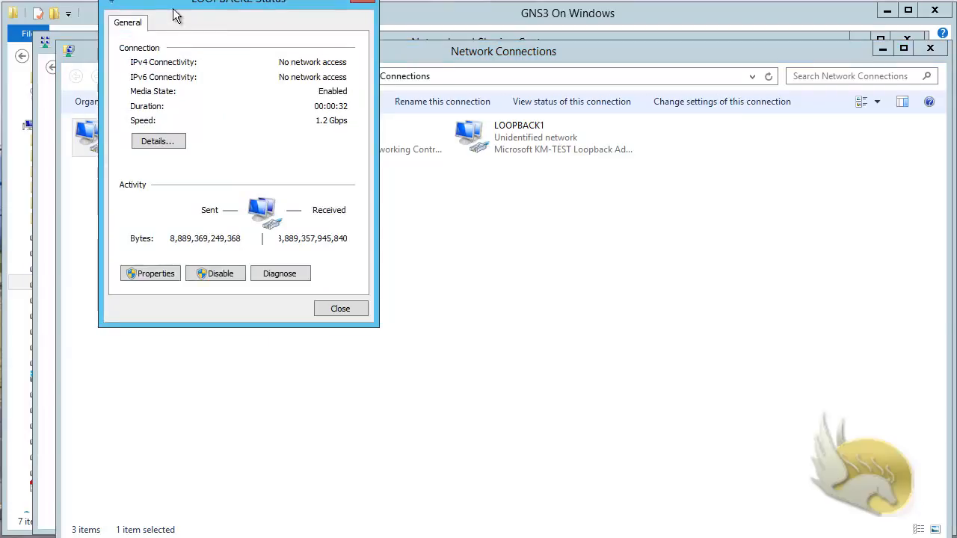
pyautogui.moveTo(173, 9); pyautogui.dragTo(237, 61)
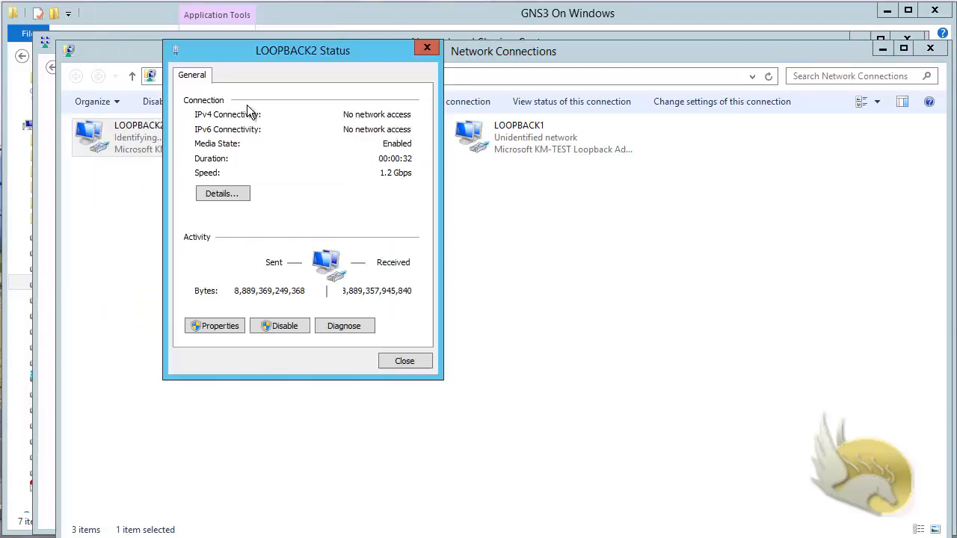
pyautogui.click(235, 327)
pyautogui.scroll(-1, 367, 258)
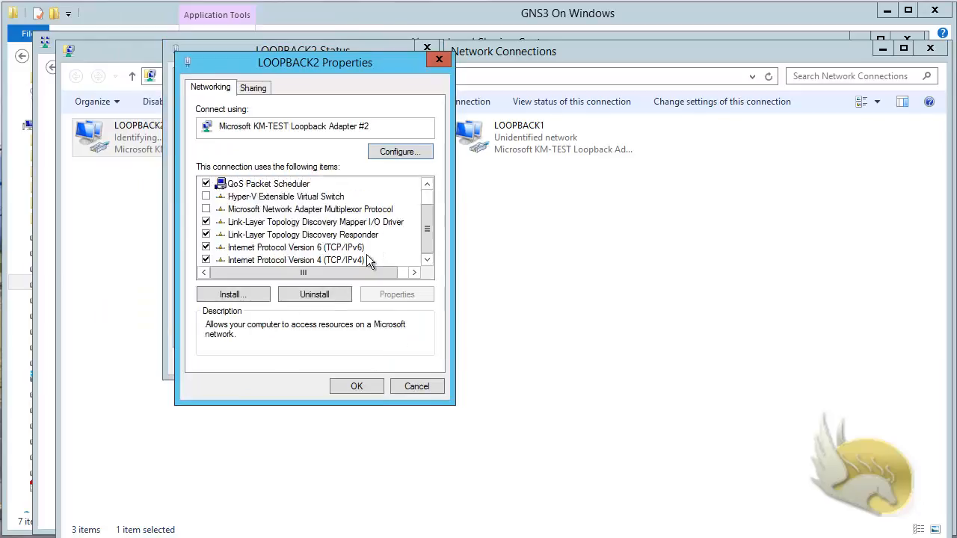
pyautogui.click(349, 260)
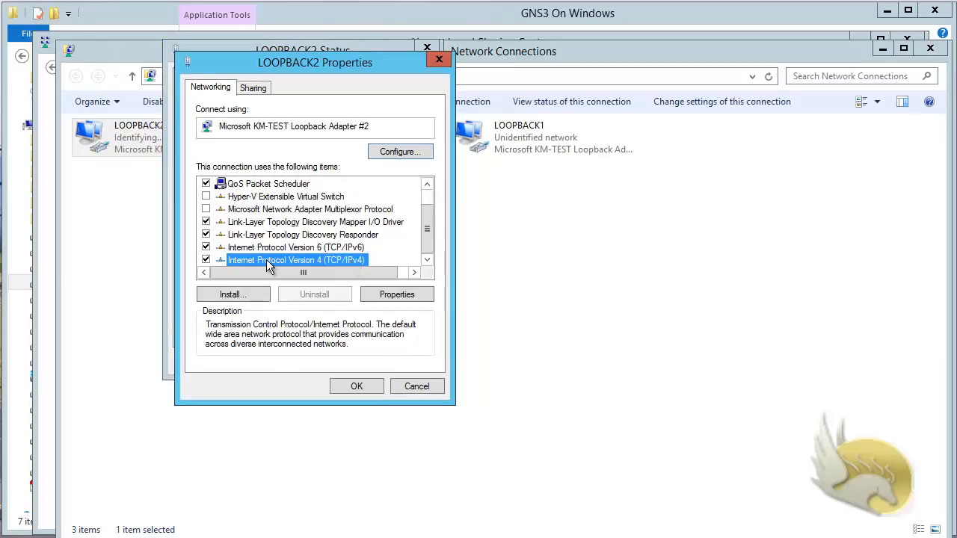
pyautogui.click(396, 295)
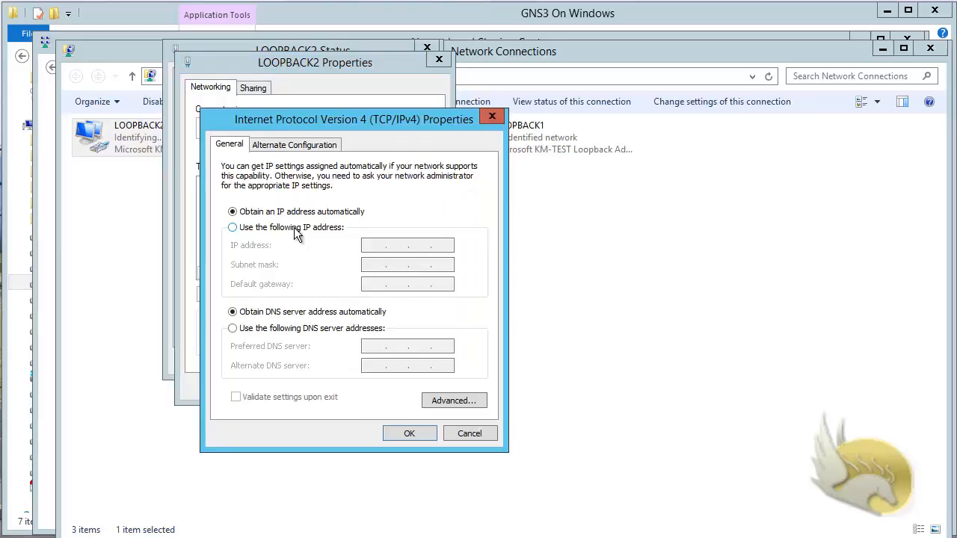
# Step: Assign LOOPBACK2 the static IP address 172.16.10.1 with subnet mask 255.255.255.0, and close its properties and status dialogs
pyautogui.click(295, 229)
pyautogui.click(375, 245)
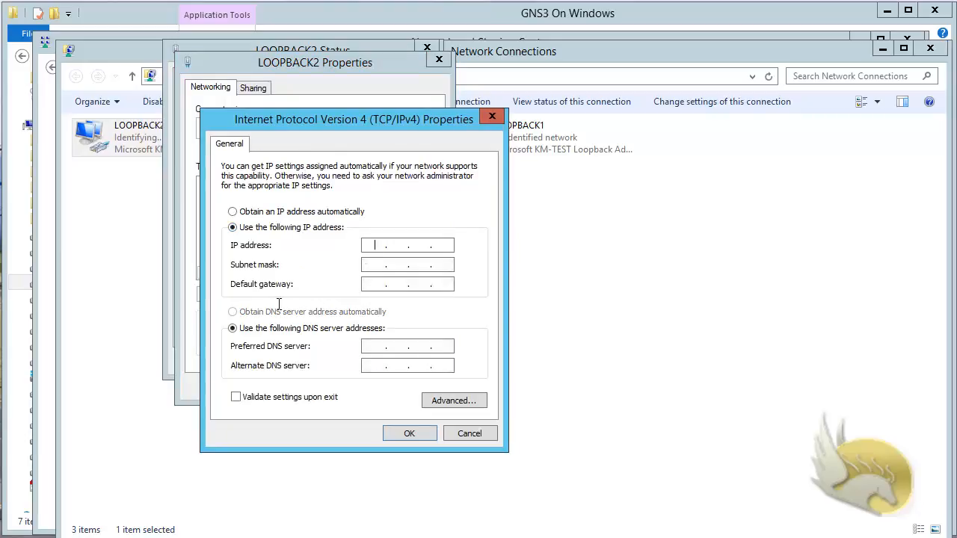
pyautogui.write('172 . 16 . 10 . 1')
pyautogui.press('Tab')
pyautogui.write('255 . 255 . 255 . 0')
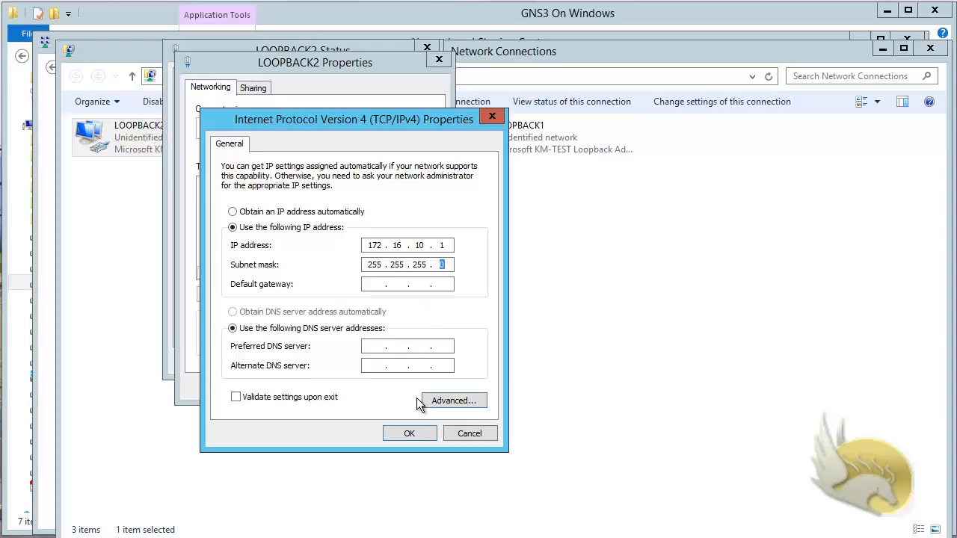
pyautogui.click(415, 432)
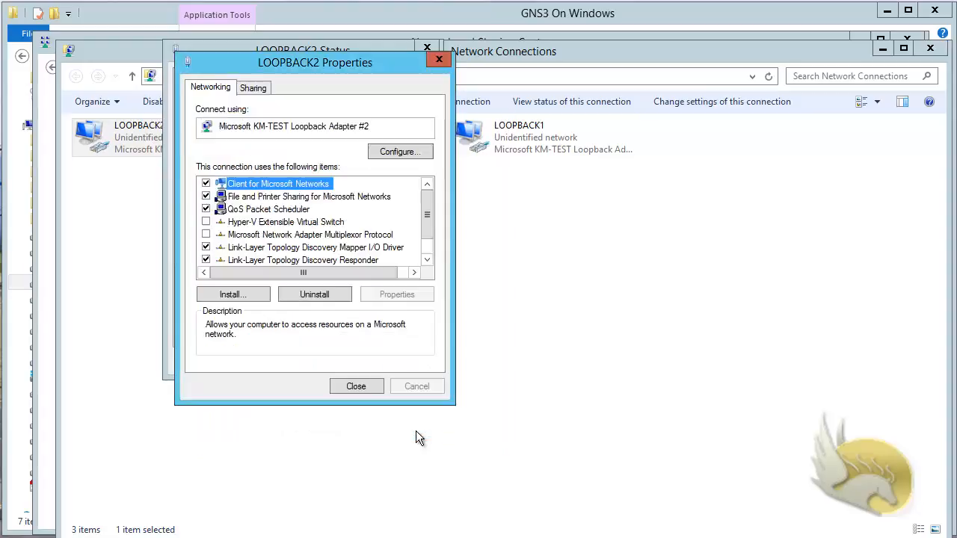
pyautogui.click(356, 387)
pyautogui.click(404, 362)
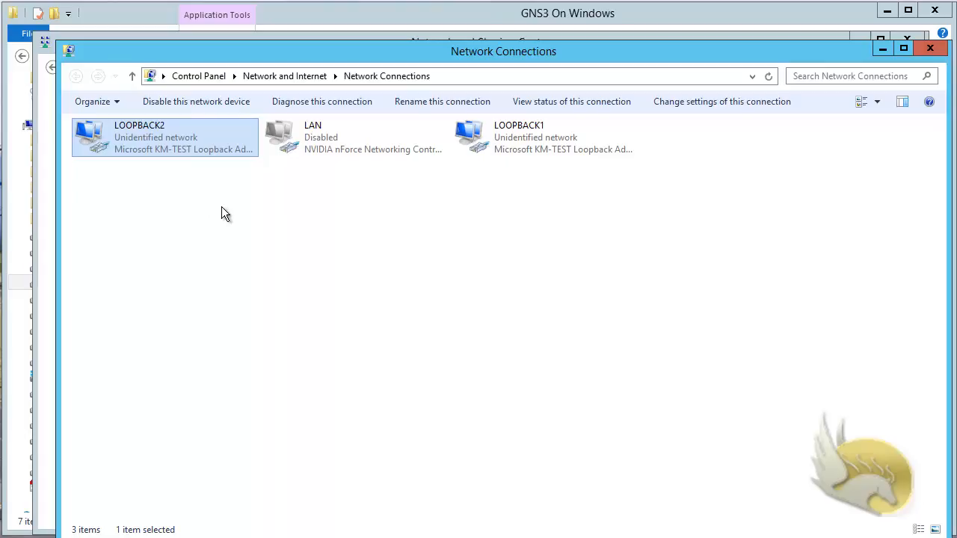
# Step: Close the network settings windows and select qemu-0.9.0-windows.zip in the GNS3 On Windows folder
pyautogui.click(930, 49)
pyautogui.click(908, 42)
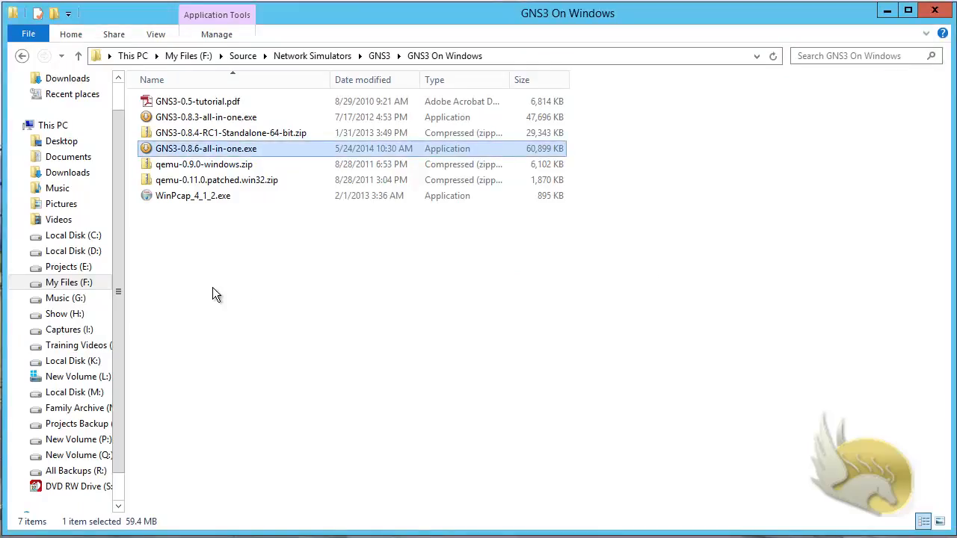
pyautogui.click(169, 167)
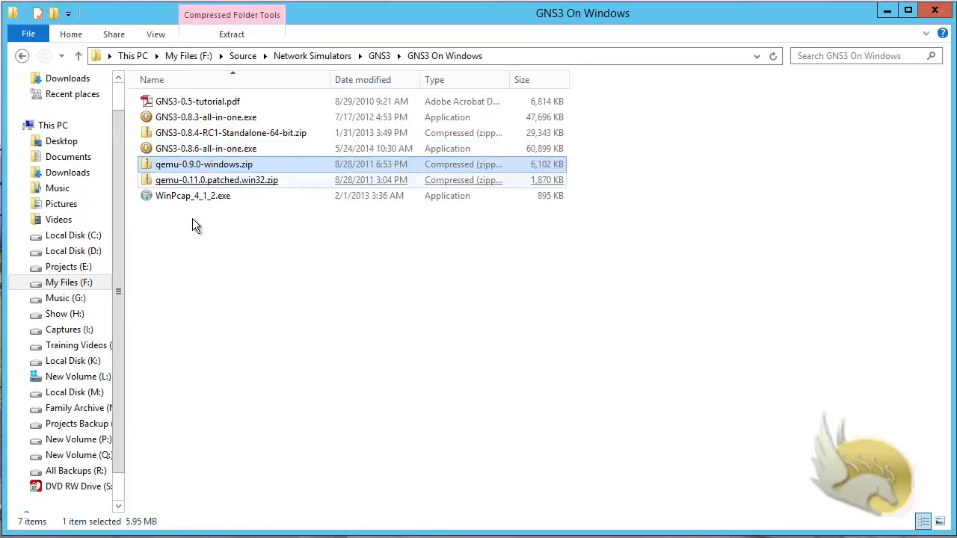